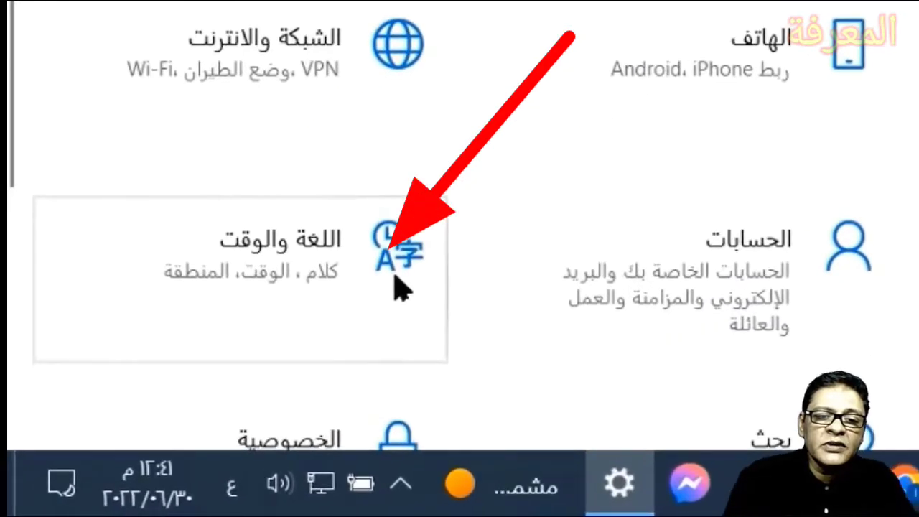
Step: Open the Language page within the Time & Language settings
left_click(397, 286)
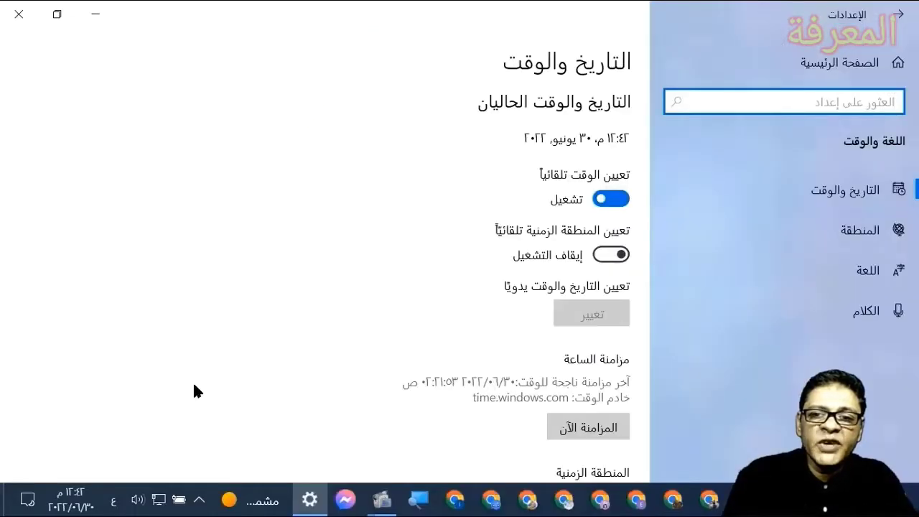
scroll(263, 382, "down", 10)
scroll(263, 382, "up", 10)
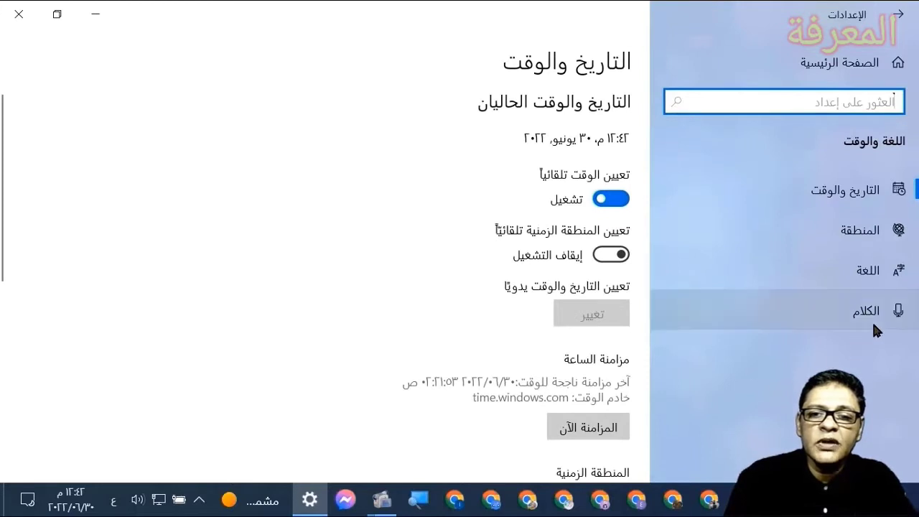
left_click(898, 274)
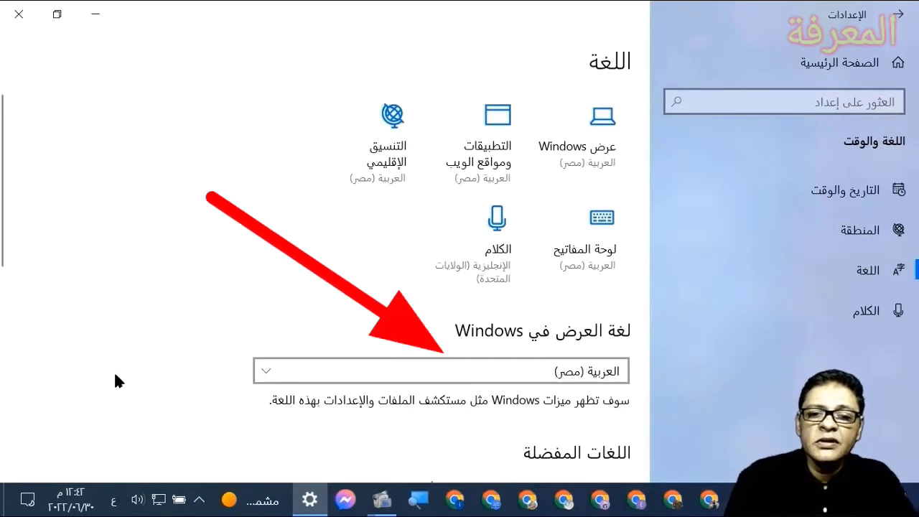
Step: Open the Speech settings and check which speech languages can be chosen for the device
left_click(478, 265)
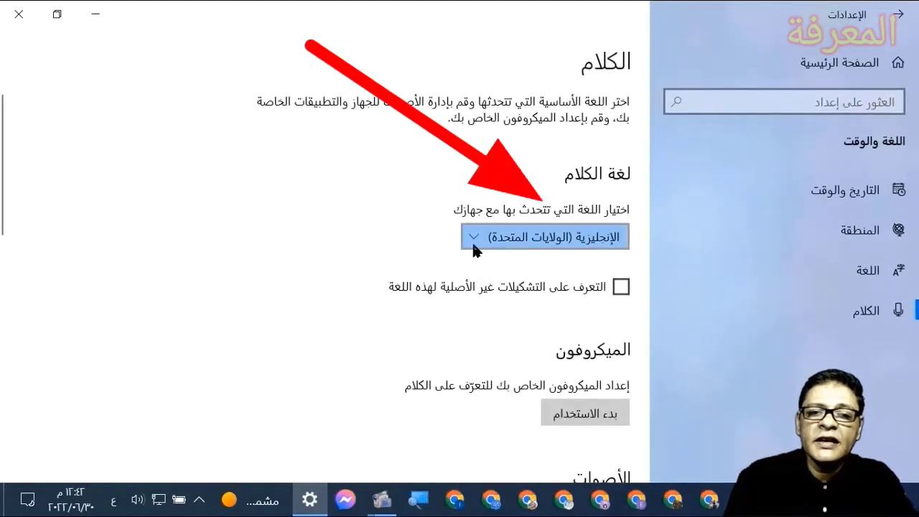
left_click(472, 237)
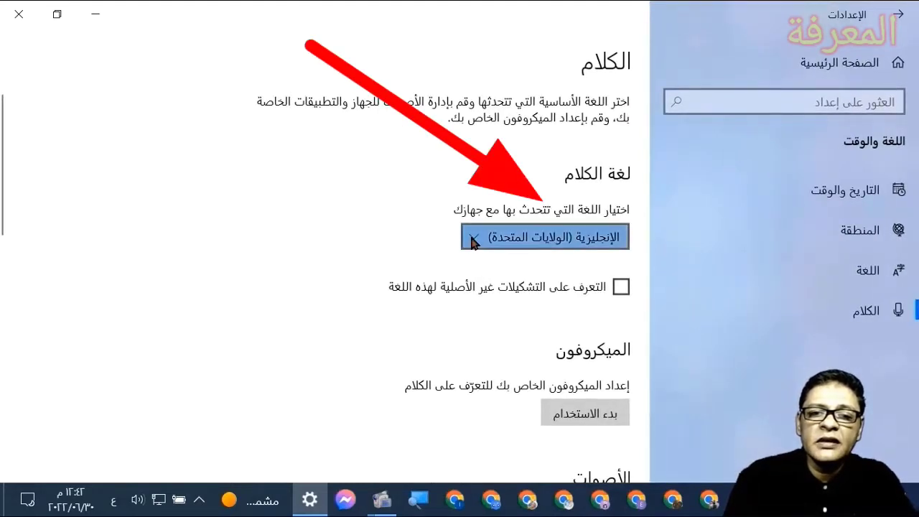
left_click(413, 248)
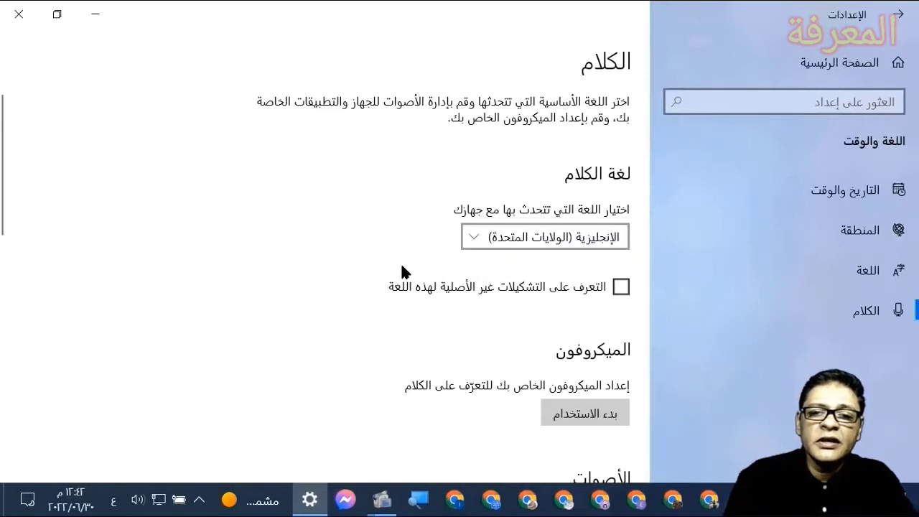
left_click(474, 238)
left_click(230, 236)
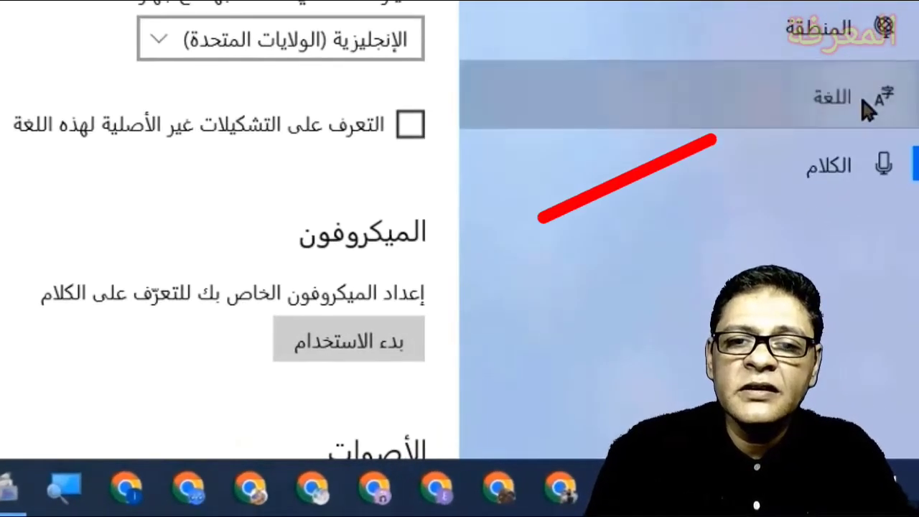
Step: Return to the Language page and open the list of languages that can be added as preferred languages
left_click(869, 109)
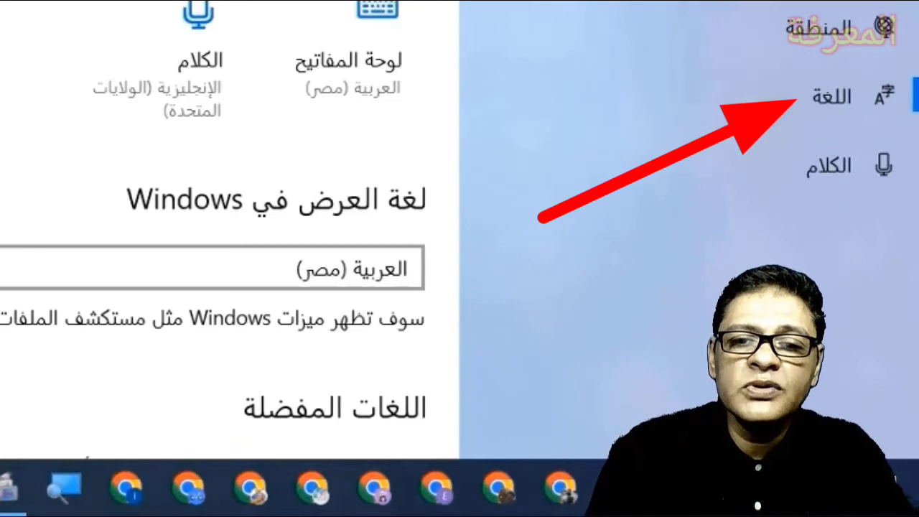
scroll(380, 156, "down", 4)
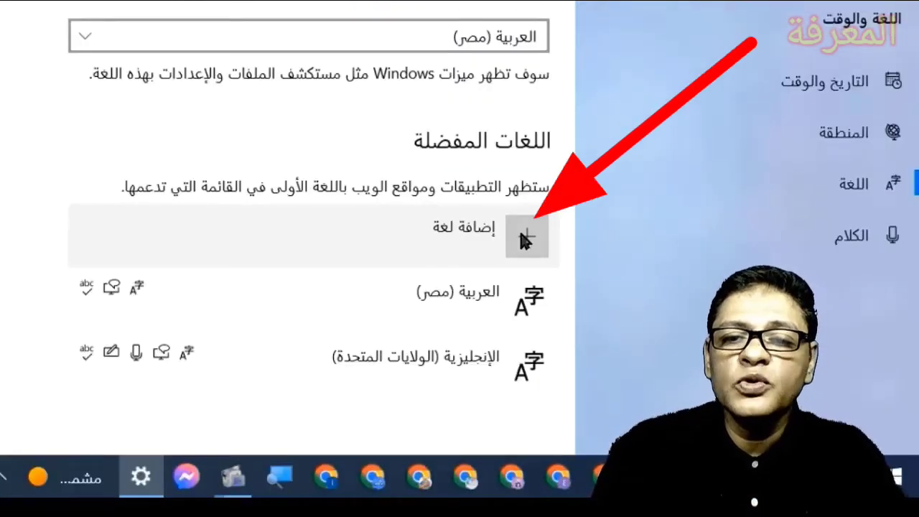
left_click(523, 236)
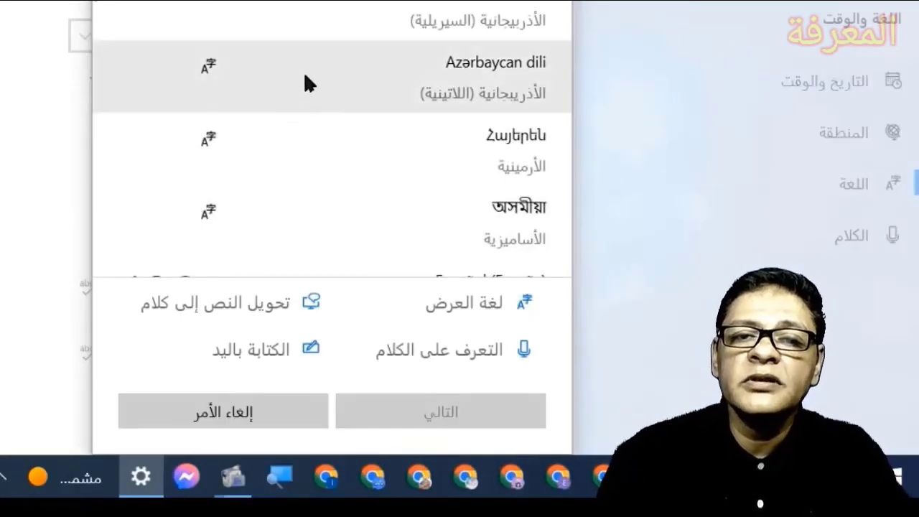
Step: Browse the list of installable languages and their supported features, including the regional Spanish variants
scroll(282, 201, "down", 6)
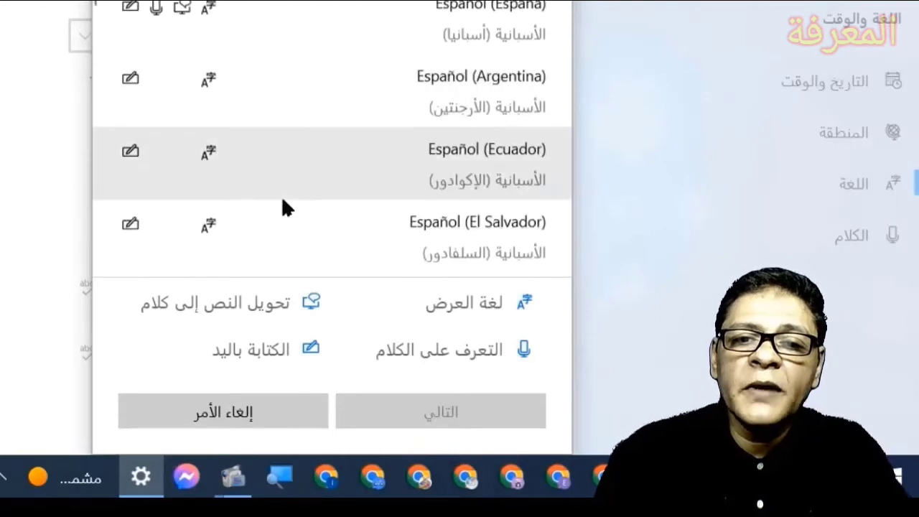
scroll(282, 201, "down", 6)
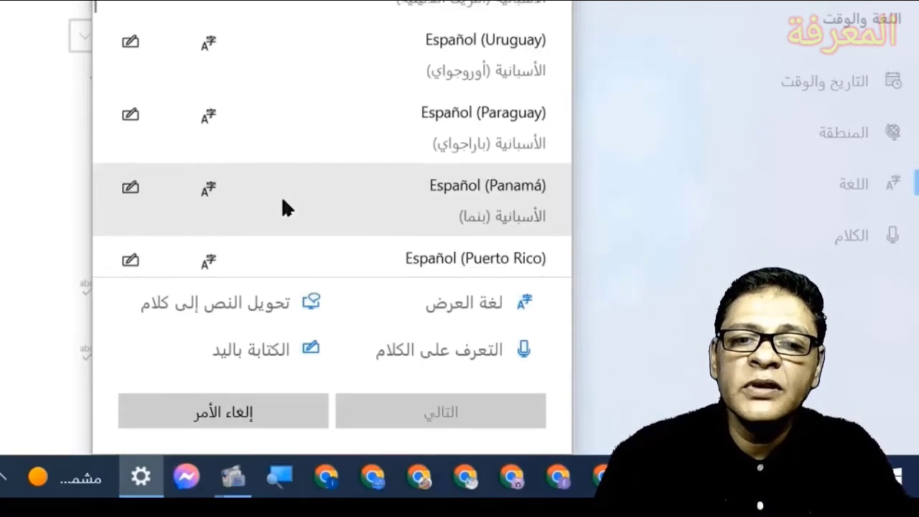
scroll(283, 201, "down", 4)
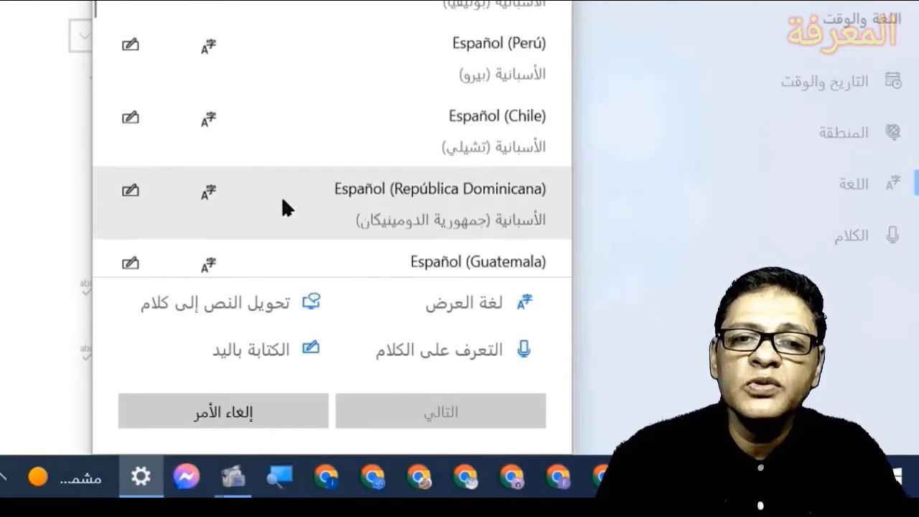
scroll(283, 201, "down", 6)
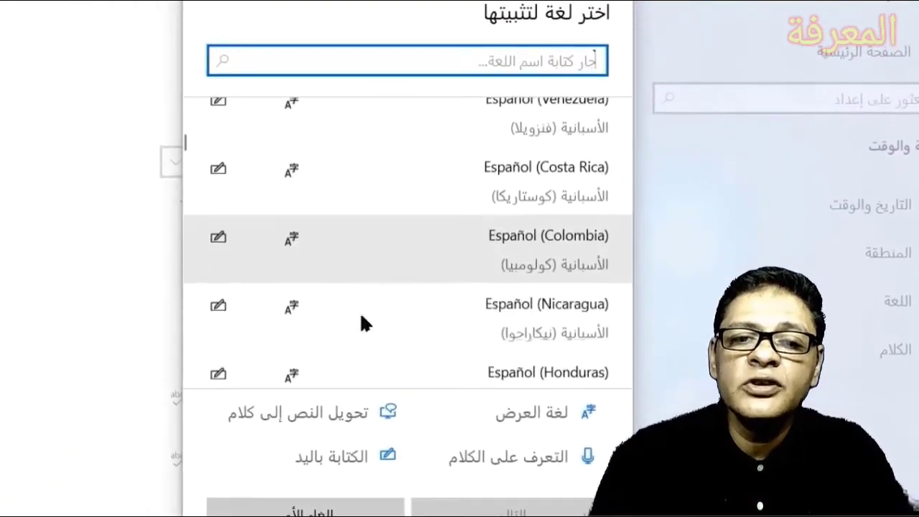
scroll(362, 317, "up", 4)
scroll(362, 316, "down", 3)
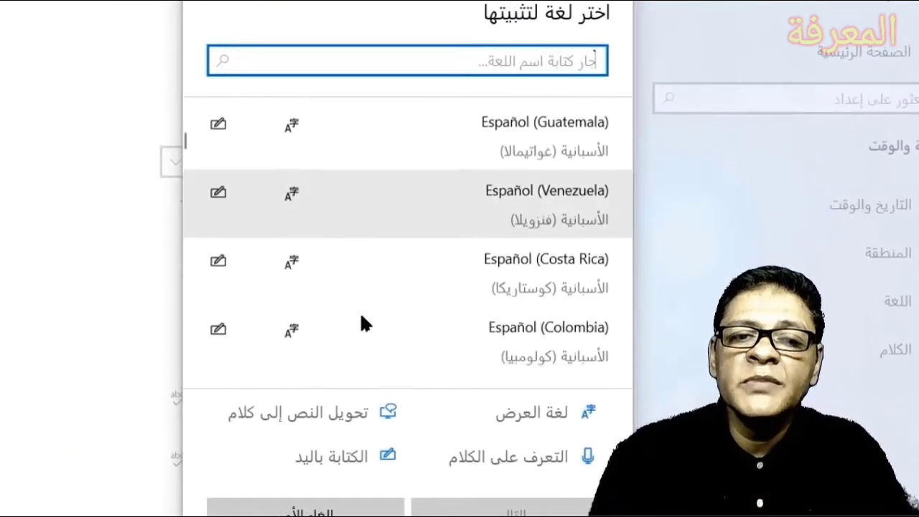
scroll(361, 316, "down", 3)
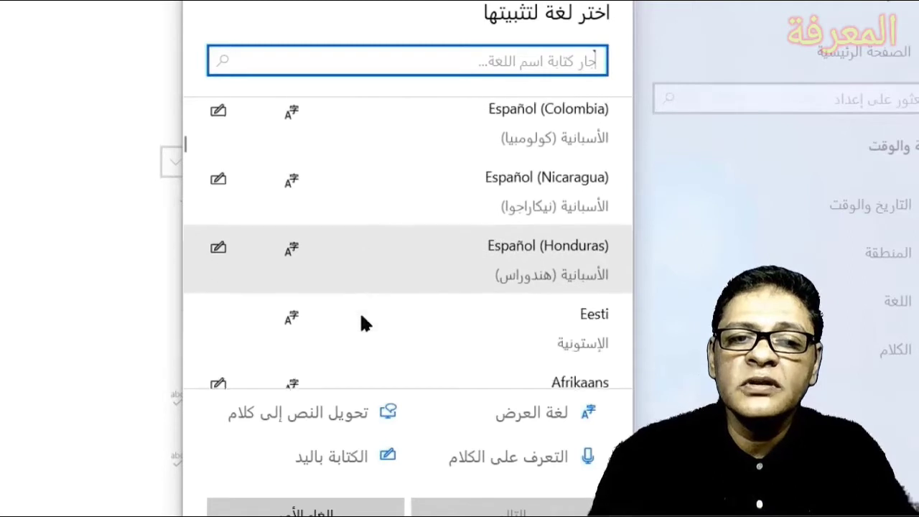
scroll(361, 316, "up", 4)
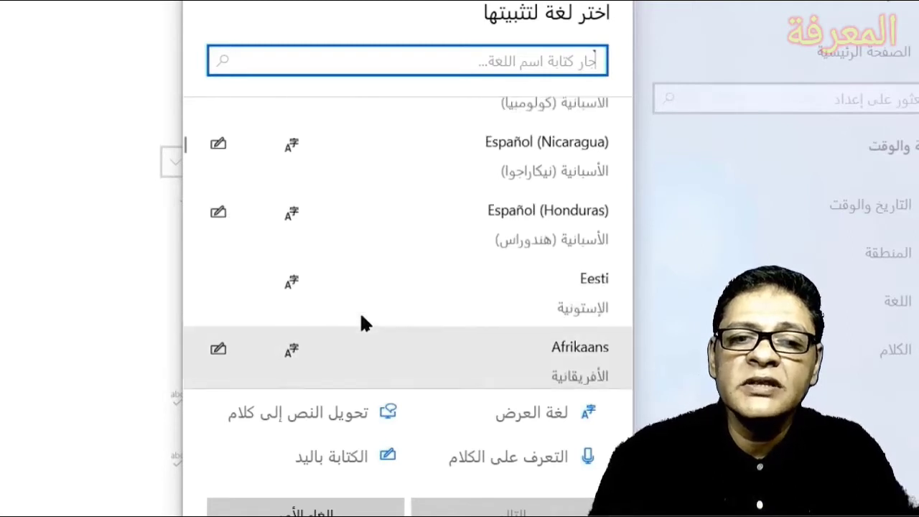
scroll(362, 316, "up", 4)
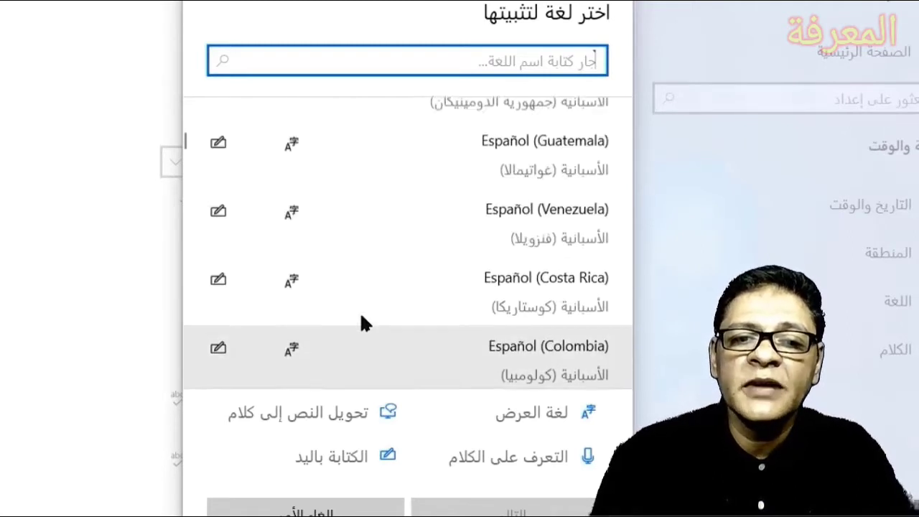
scroll(362, 316, "up", 5)
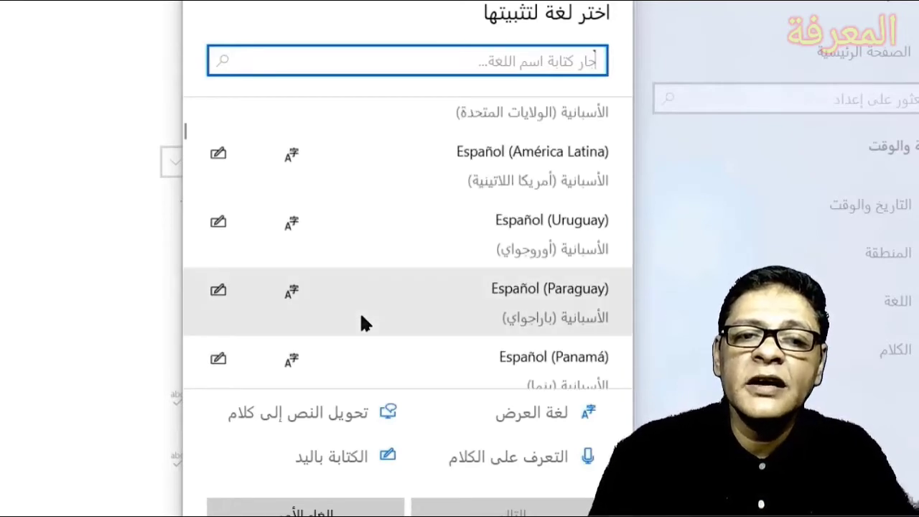
scroll(361, 316, "up", 6)
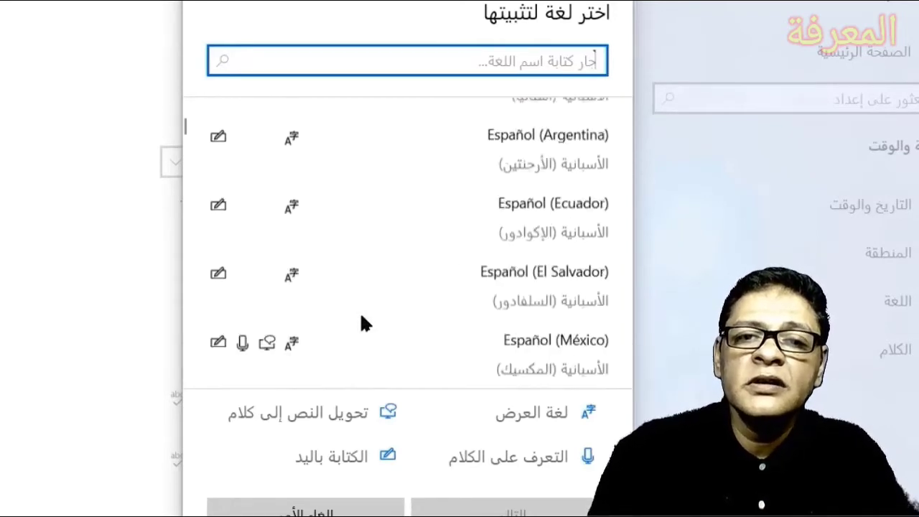
scroll(362, 316, "up", 4)
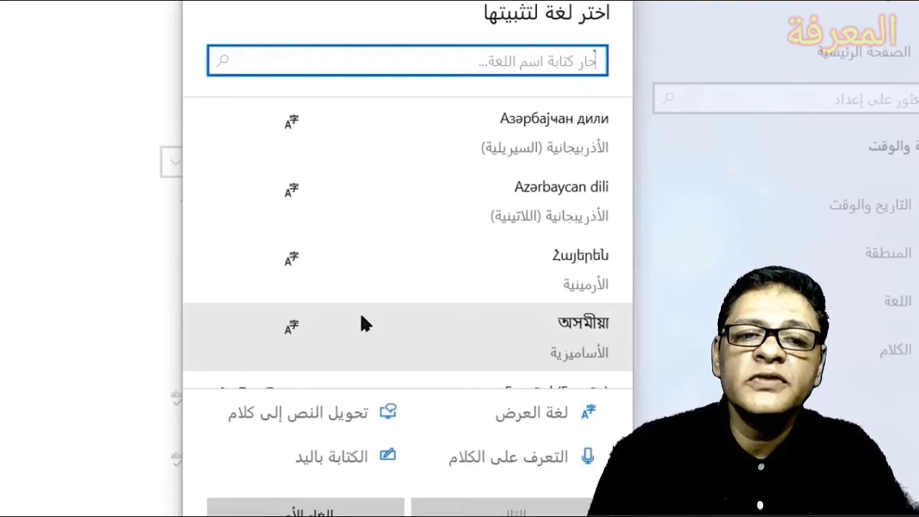
scroll(361, 317, "down", 3)
scroll(361, 317, "down", 3)
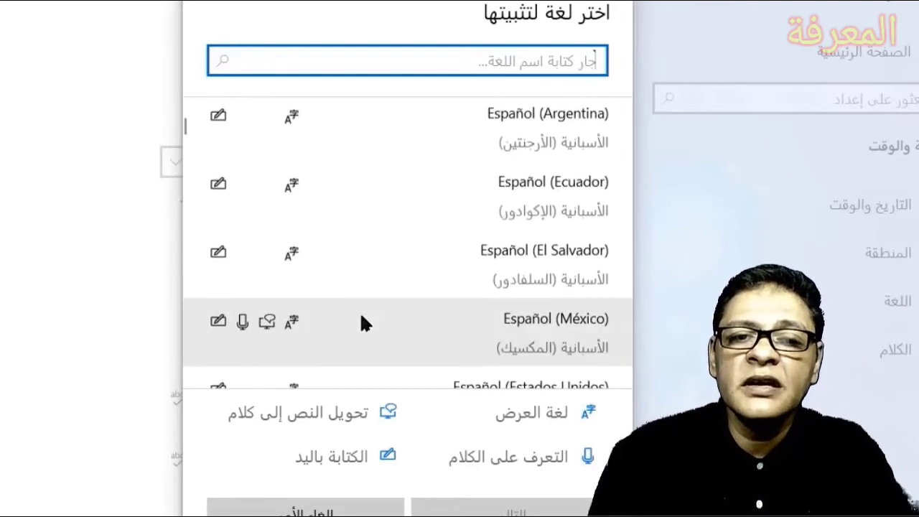
scroll(360, 316, "down", 3)
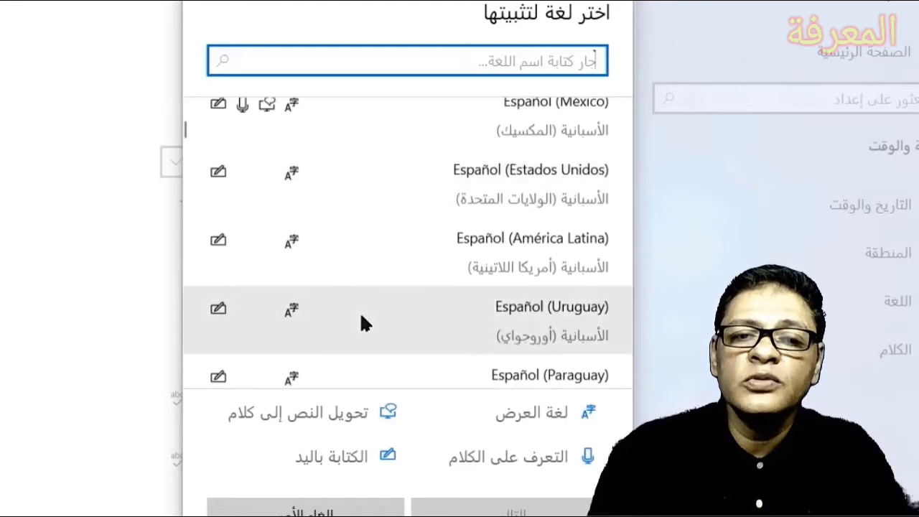
scroll(361, 321, "down", 2)
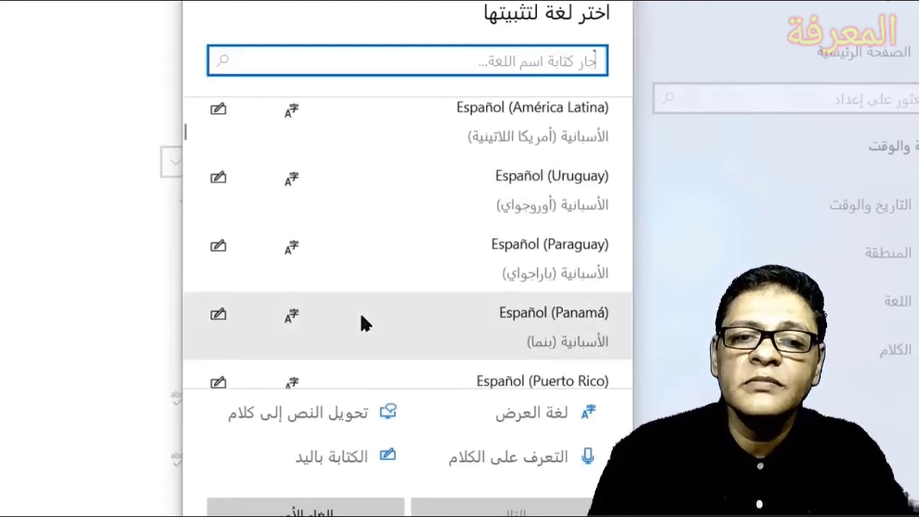
scroll(362, 317, "down", 5)
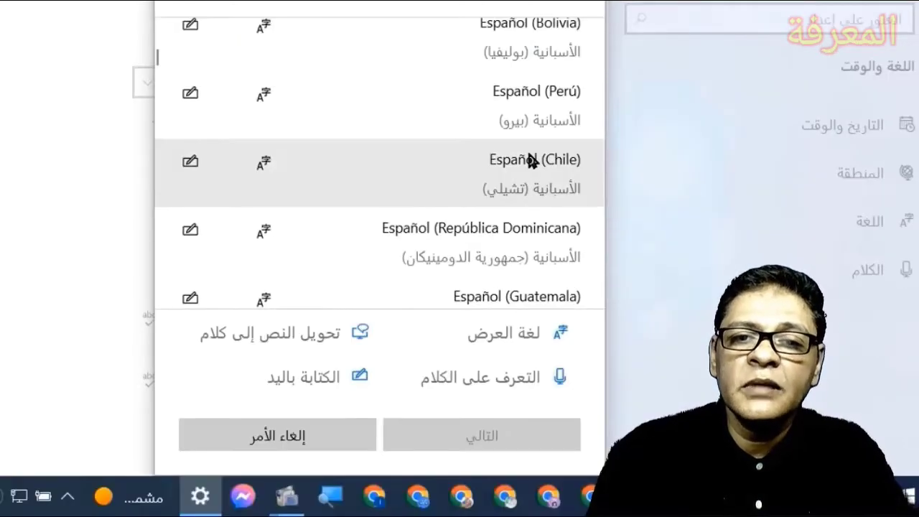
Step: Select Español (Chile) to preview its optional language features, and cancel without installing it
left_click(560, 241)
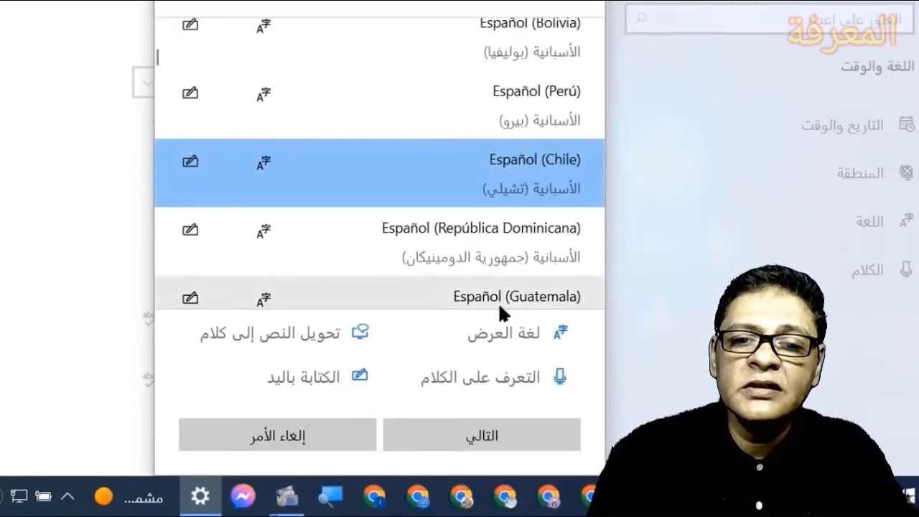
left_click(516, 428)
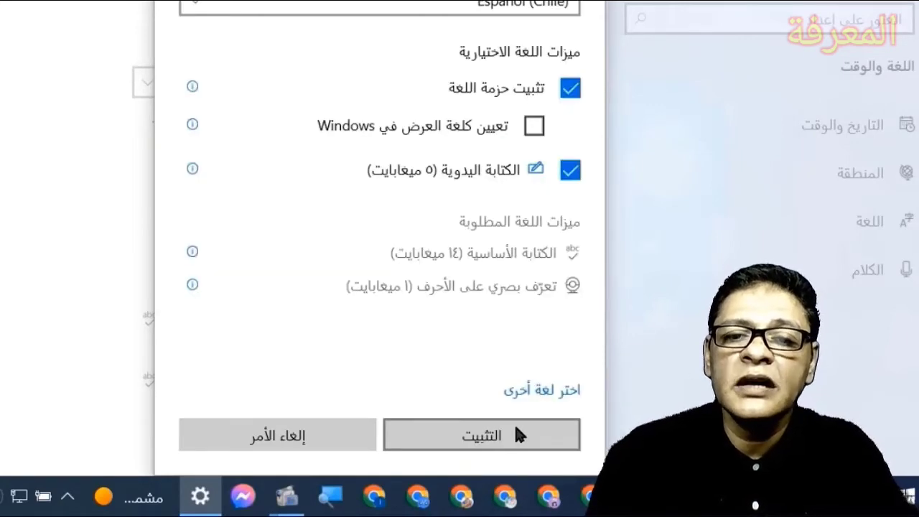
left_click(303, 441)
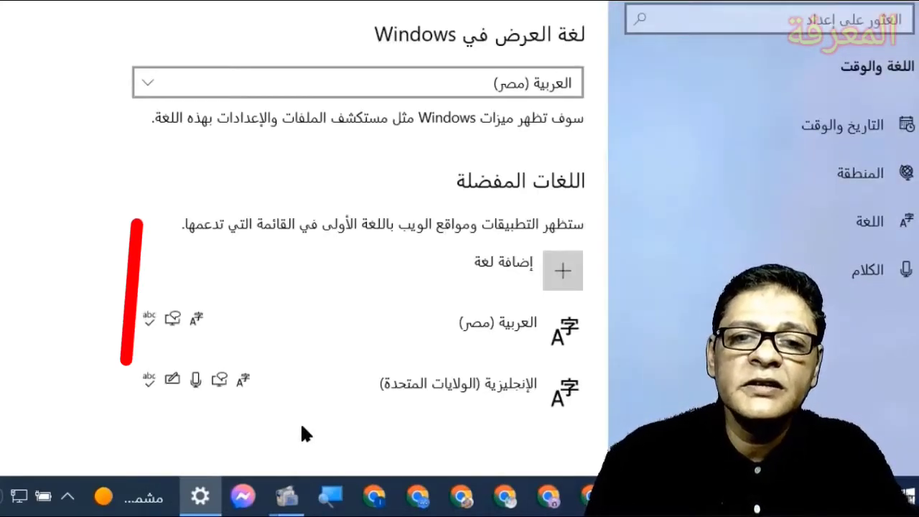
Step: Set the Windows display language to English (United States)
left_click(142, 81)
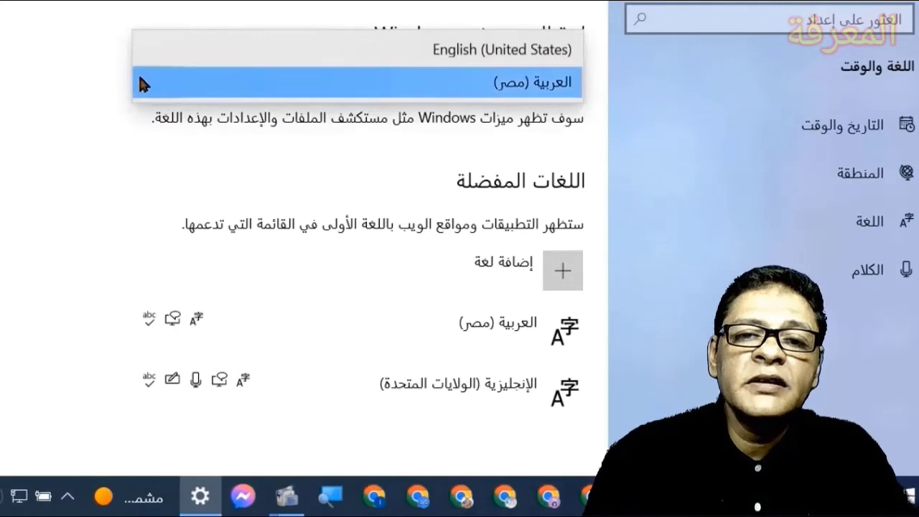
left_click(240, 56)
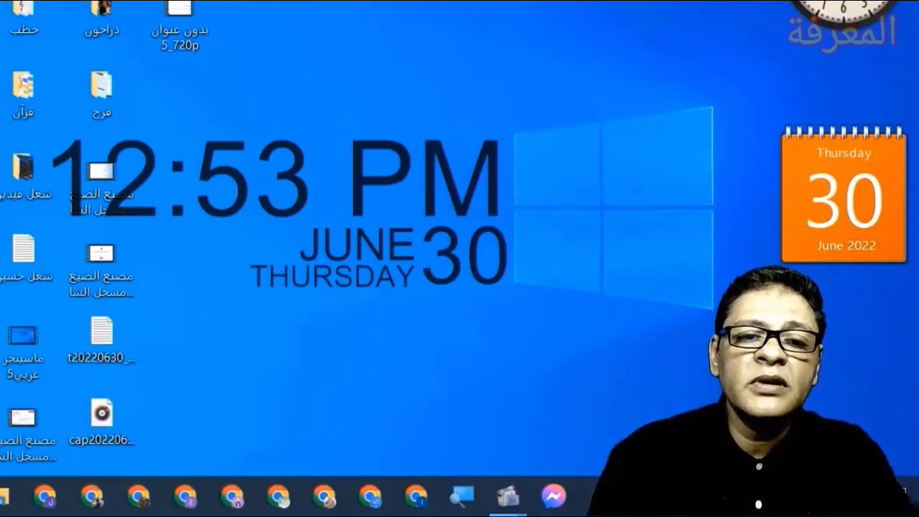
Step: Open This PC from the desktop to check its interface language, and close the window
double_click(42, 226)
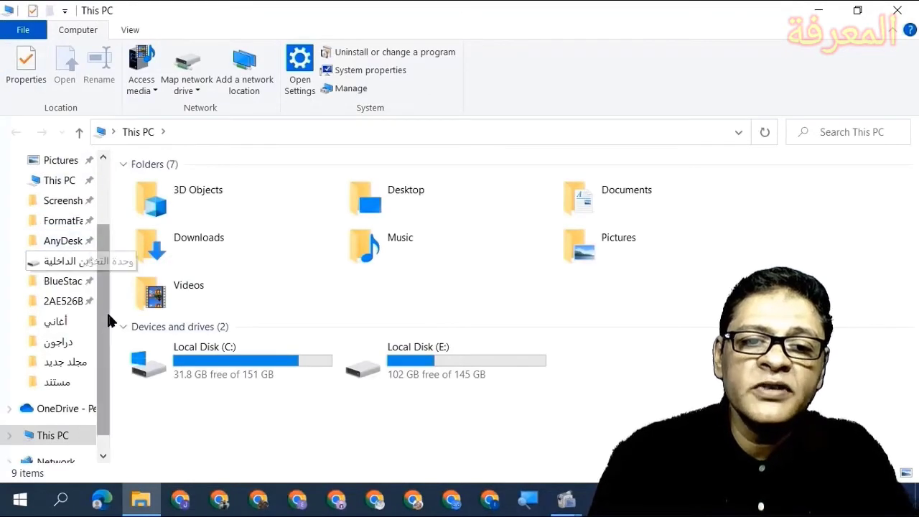
left_click(904, 10)
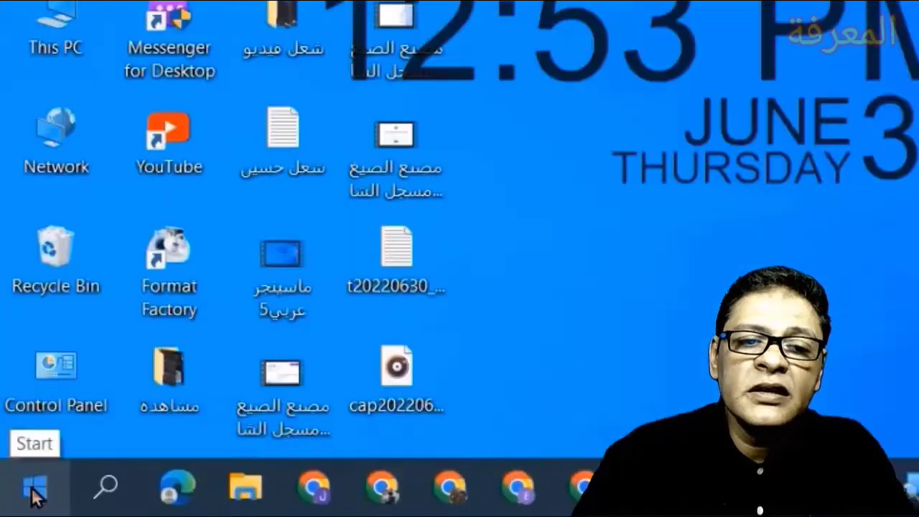
Step: Open Windows Settings and go to the Time & Language category
left_click(34, 492)
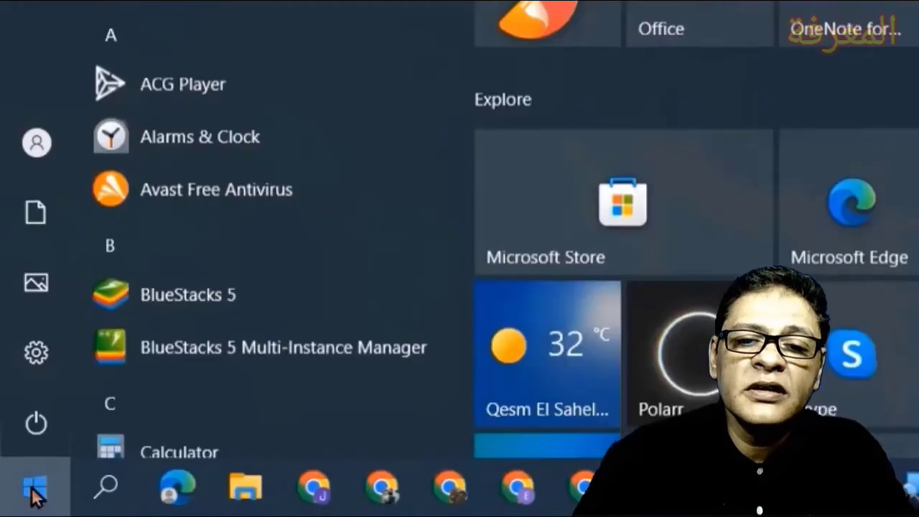
left_click(41, 353)
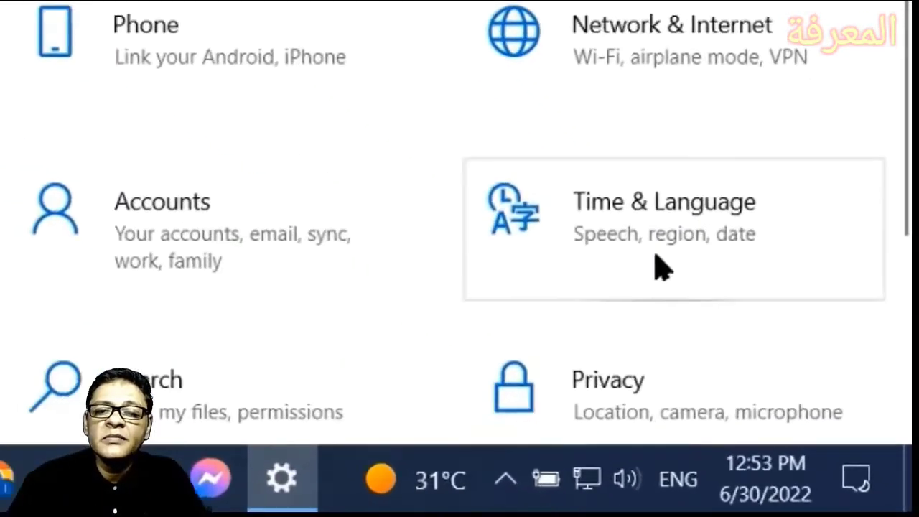
left_click(627, 227)
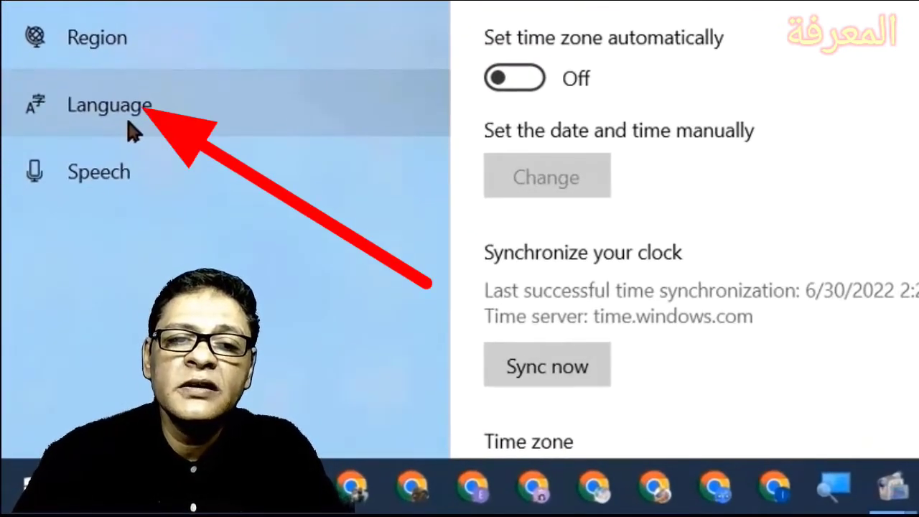
Step: Open the Language settings and go to the Preferred languages section
left_click(128, 121)
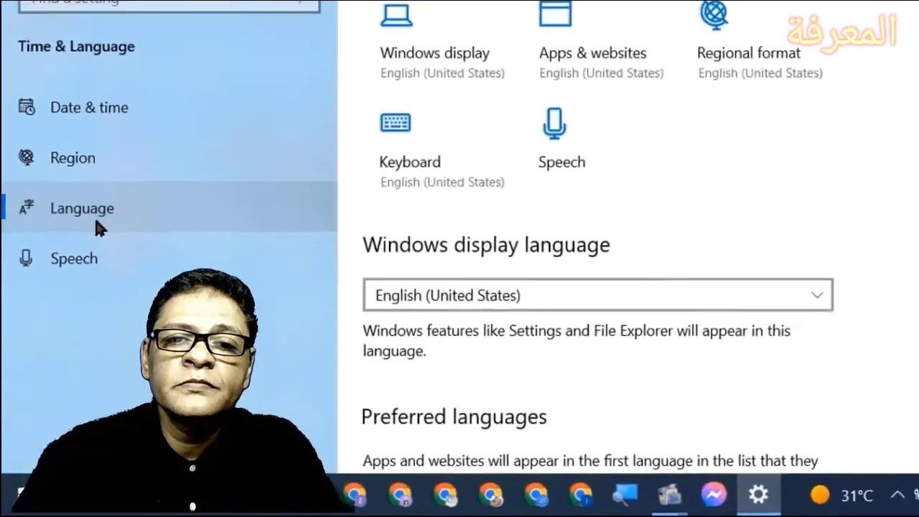
scroll(760, 343, "down", 1)
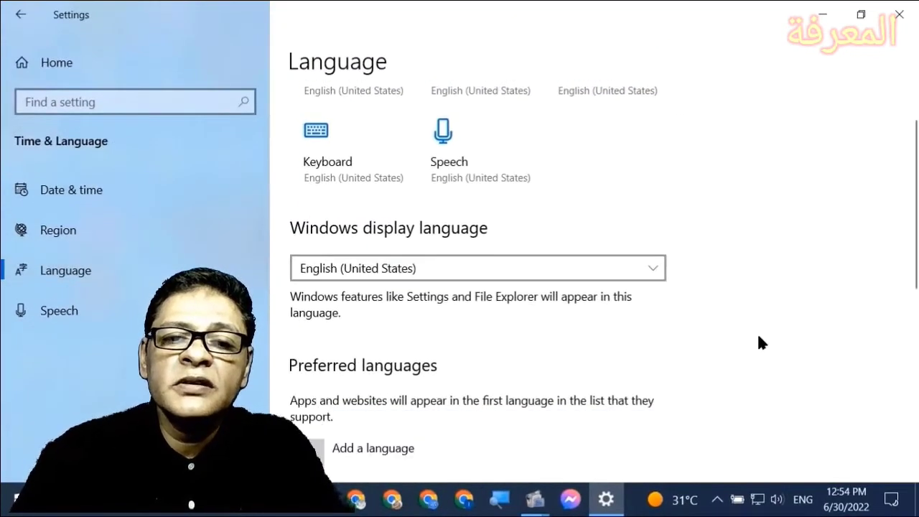
scroll(761, 343, "down", 1)
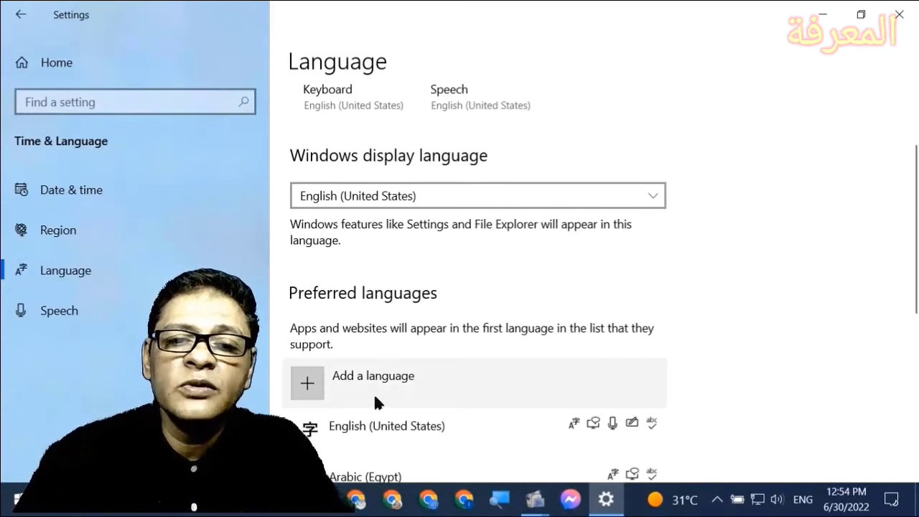
Step: Browse the Arabic variants among the languages available to install, and cancel without adding one
left_click(303, 386)
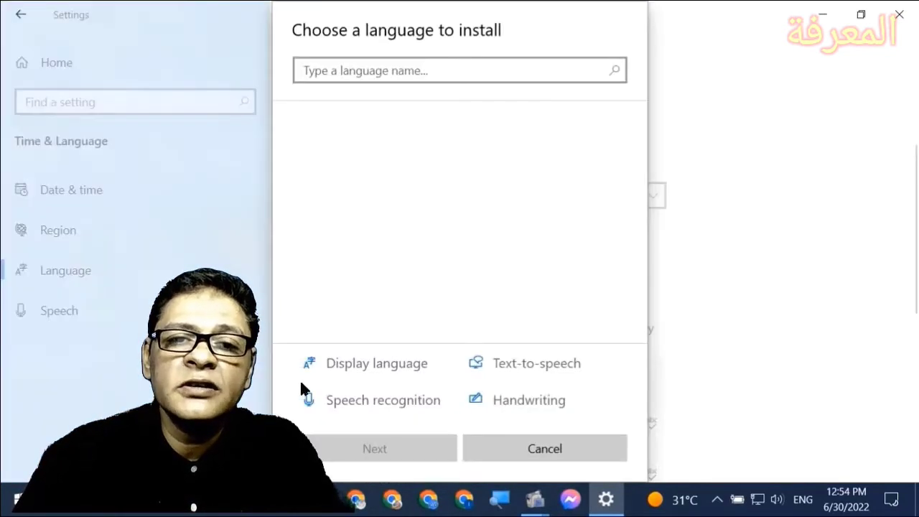
scroll(424, 194, "down", 2)
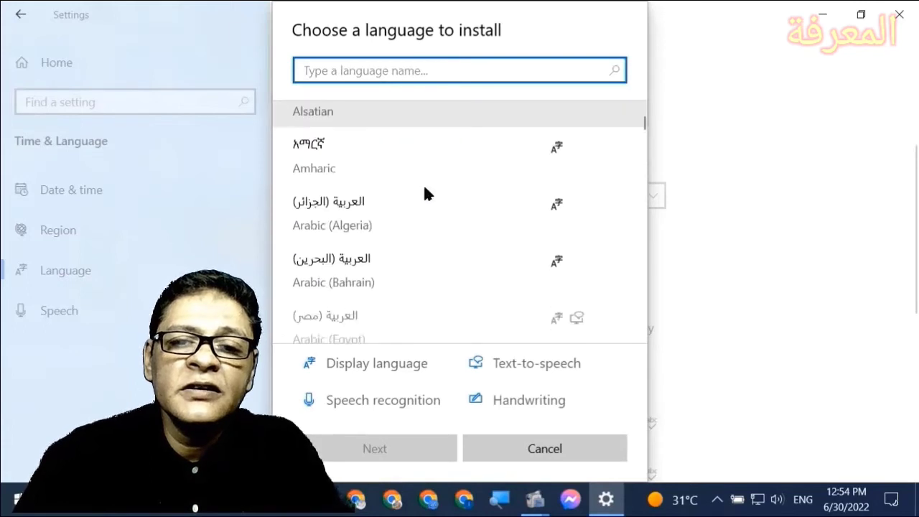
scroll(425, 190, "down", 2)
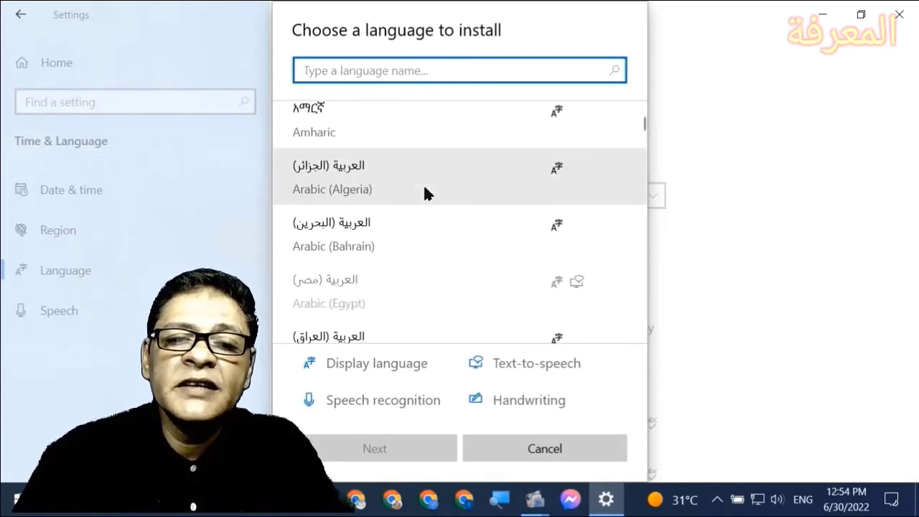
scroll(406, 302, "down", 3)
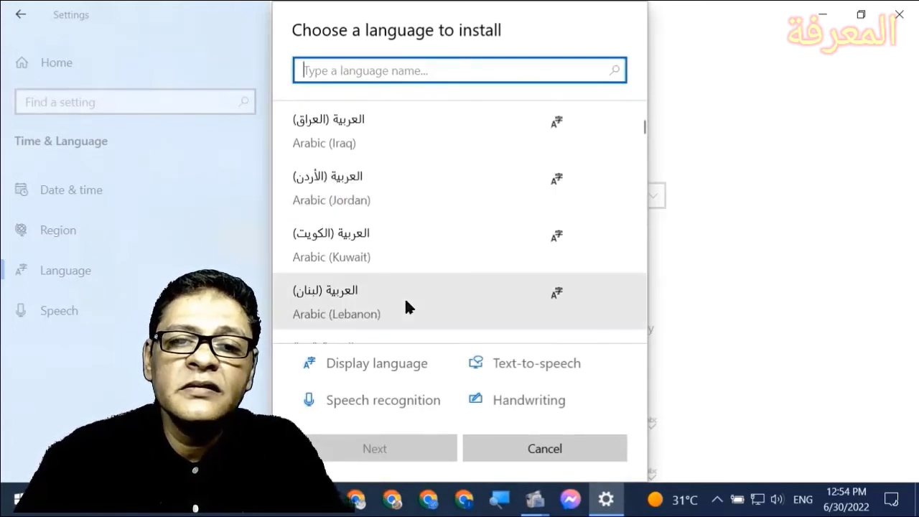
scroll(406, 306, "down", 3)
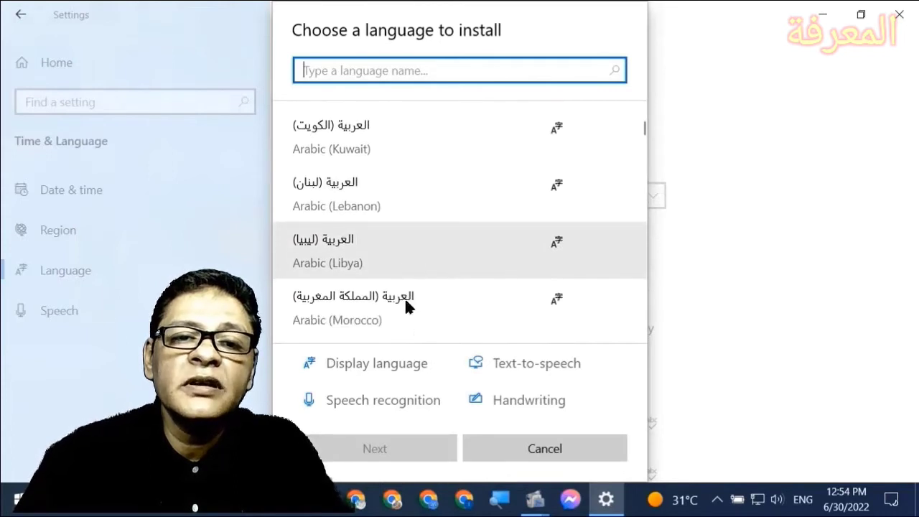
scroll(406, 307, "down", 2)
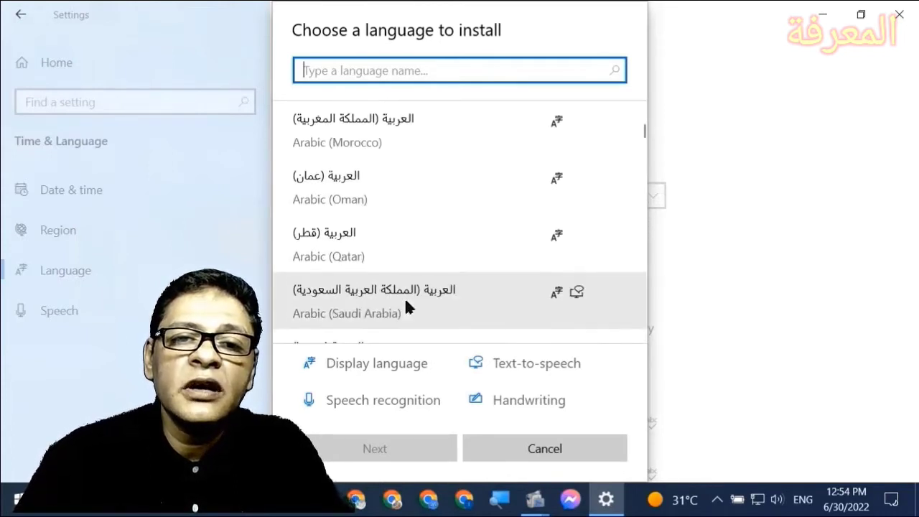
scroll(406, 307, "down", 3)
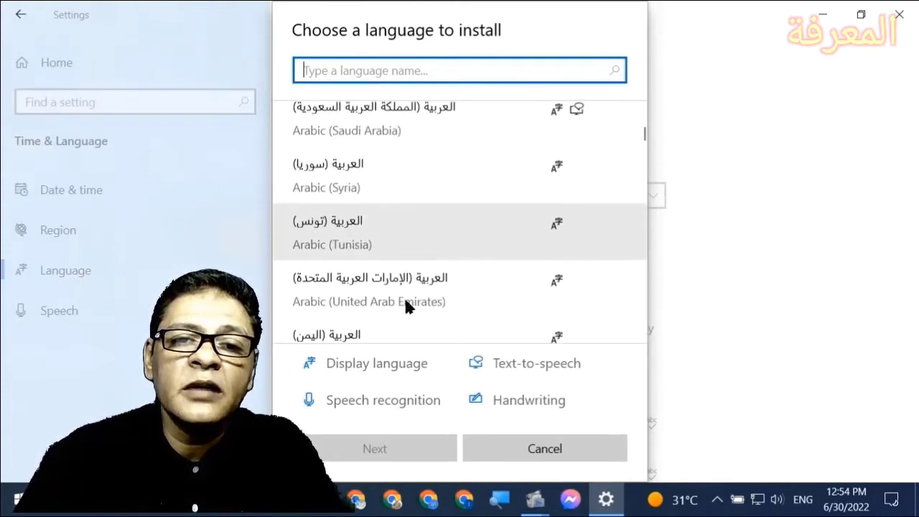
scroll(406, 307, "down", 2)
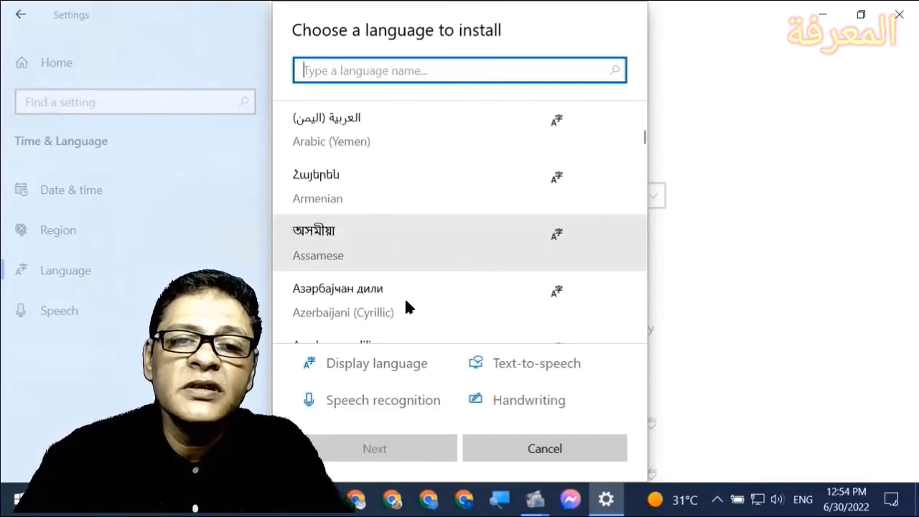
scroll(406, 306, "up", 6)
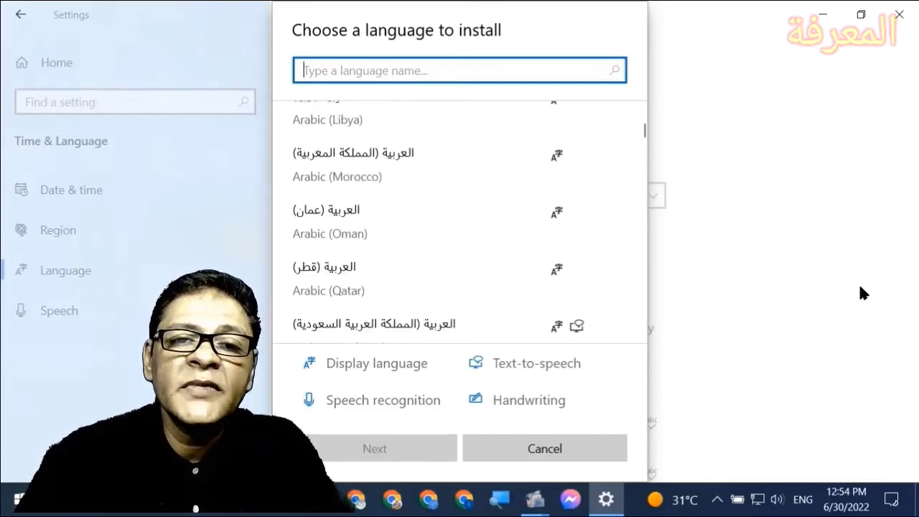
left_click(581, 452)
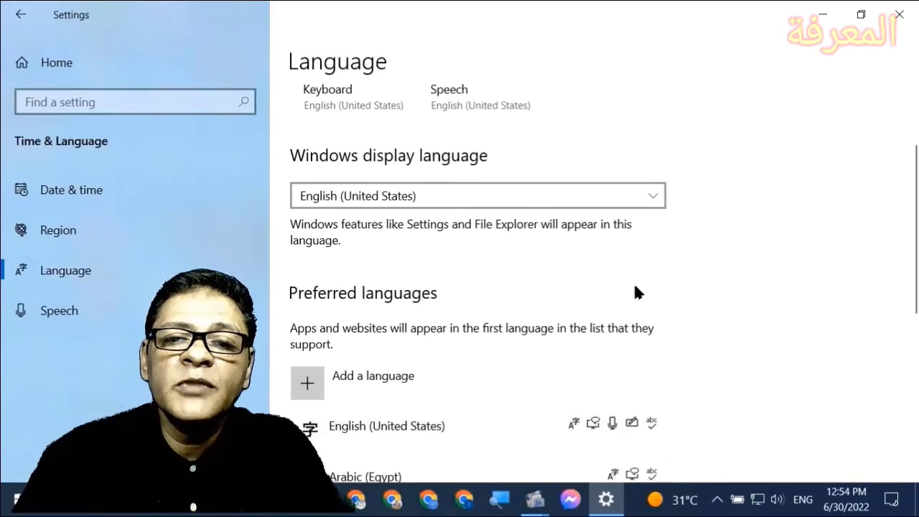
Step: Set the Windows display language to العربية (مصر), and open This PC to check its interface language
left_click(657, 195)
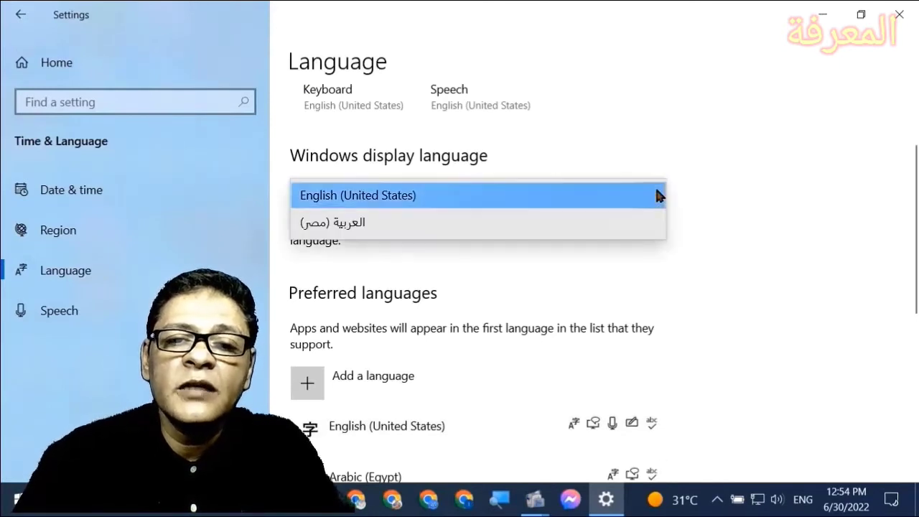
left_click(323, 224)
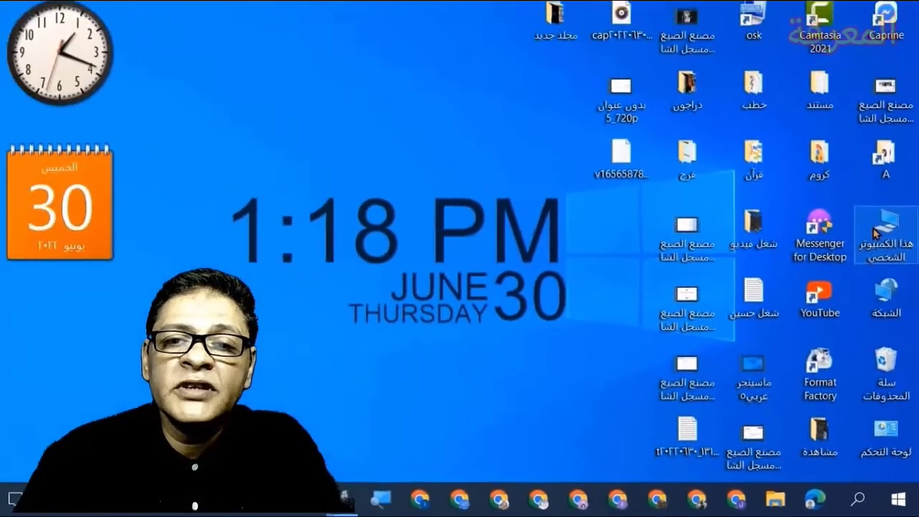
key("super+e")
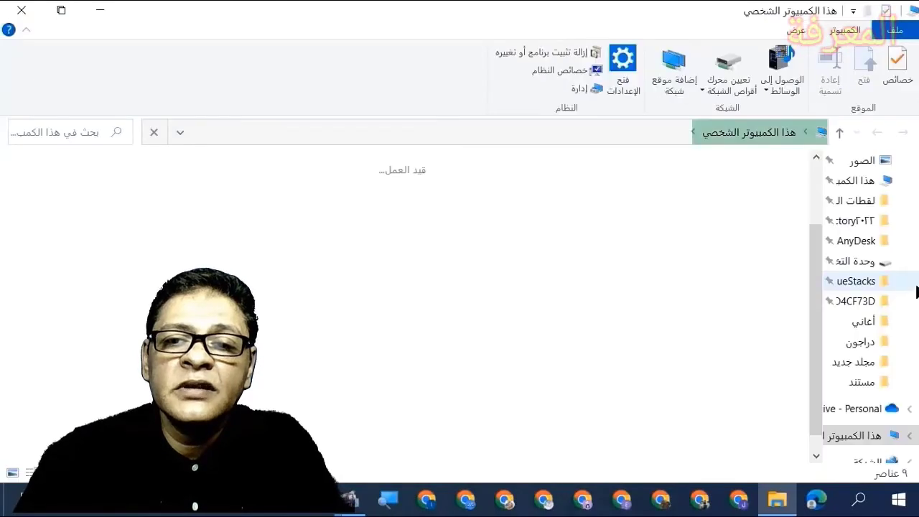